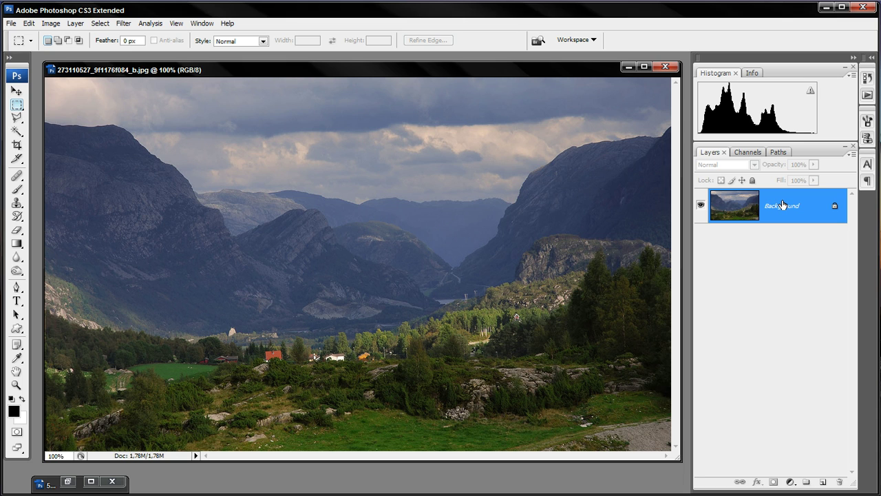
Duplicate the Background layer, rename the copy 'work', and make it the active layer.
mouse_move(782, 206)
left_mouse_down()
mouse_move(815, 480)
mouse_move(824, 482)
left_mouse_up()
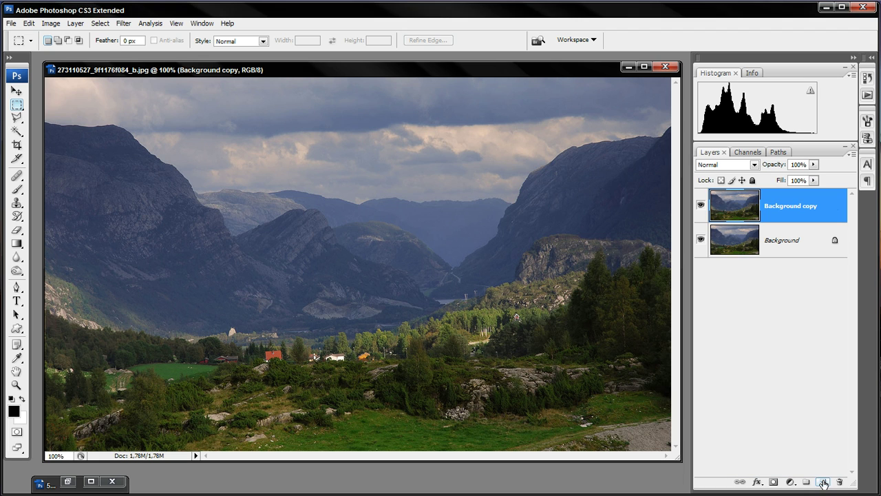
double_click(779, 208)
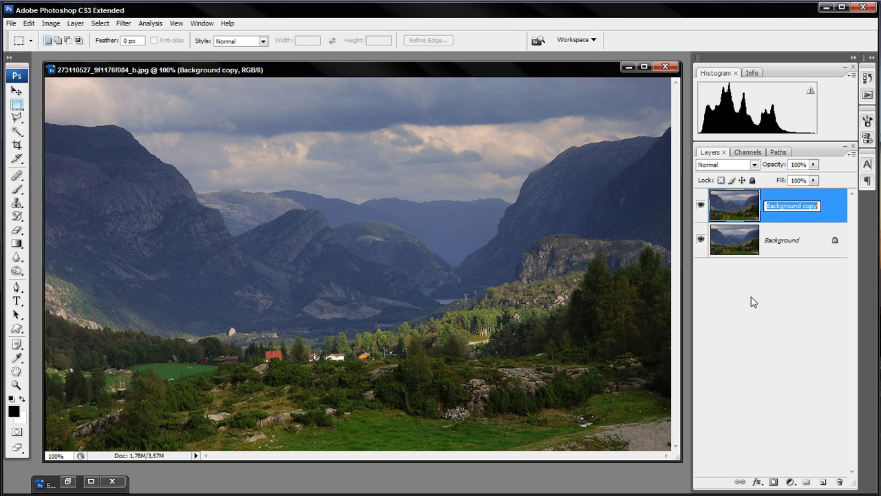
type("work")
key("Return")
left_click(751, 296)
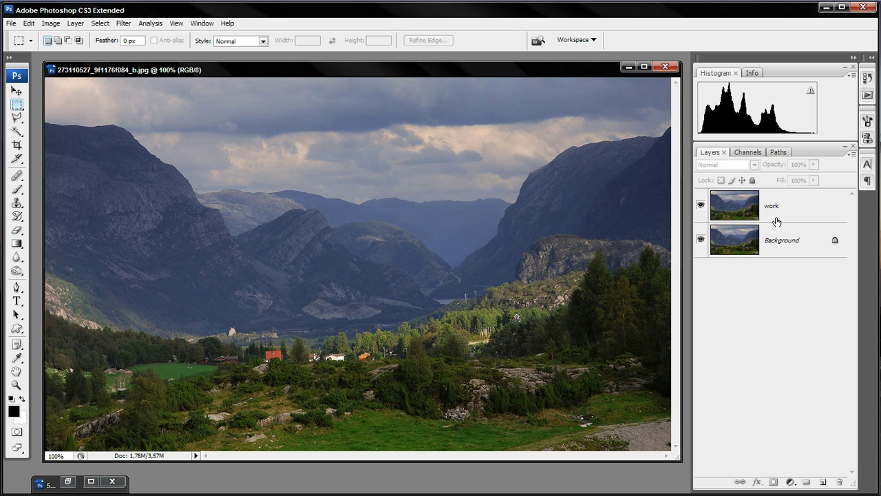
left_click(775, 219)
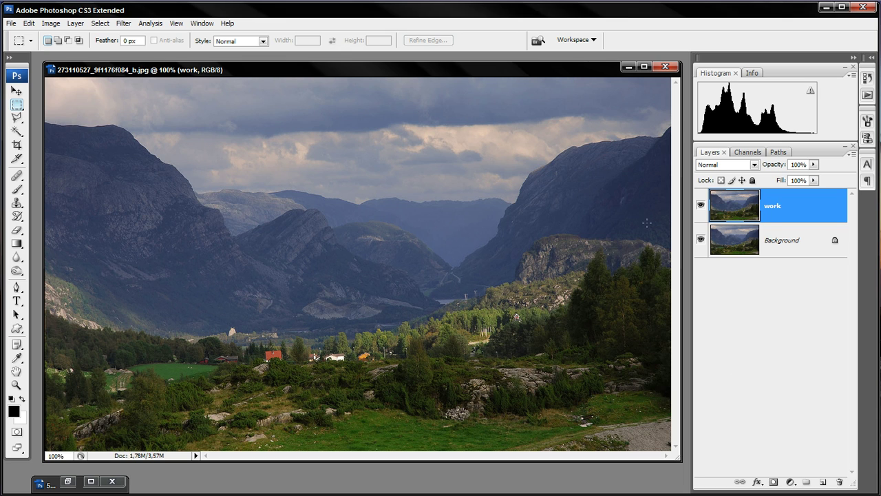
Add a Curves adjustment layer above 'work', accepting the default unchanged curve.
left_click(791, 482)
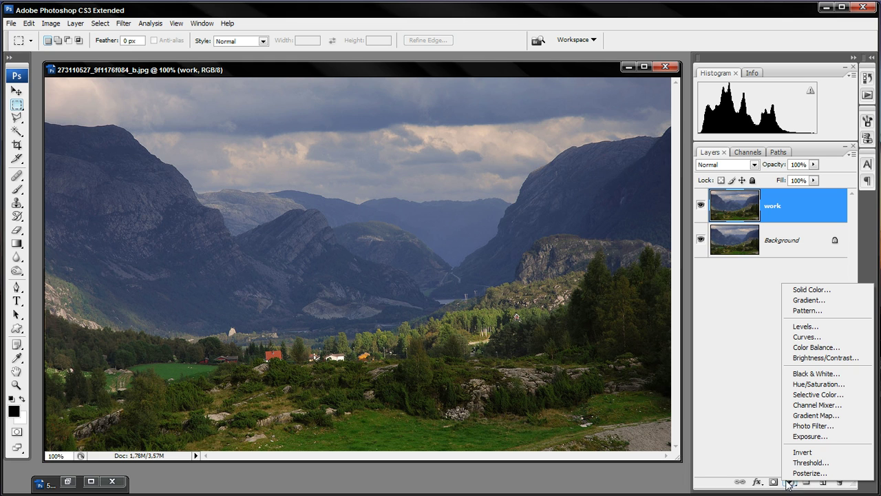
left_click(764, 462)
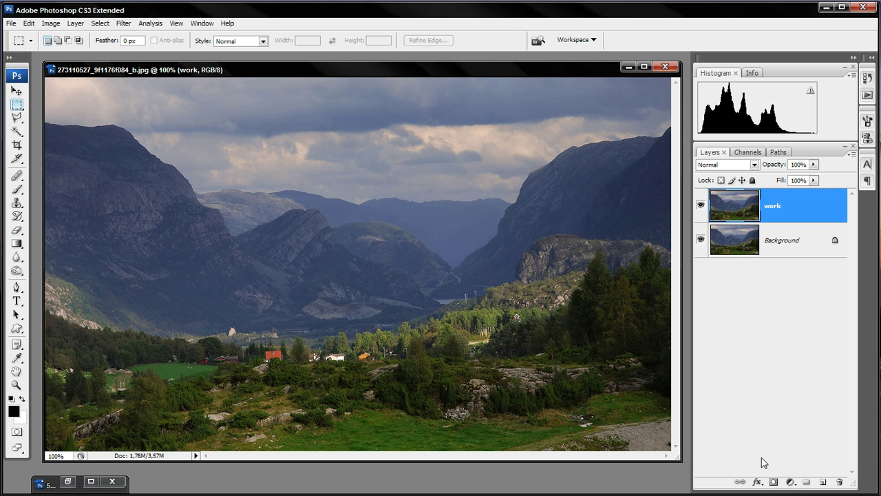
left_click(792, 482)
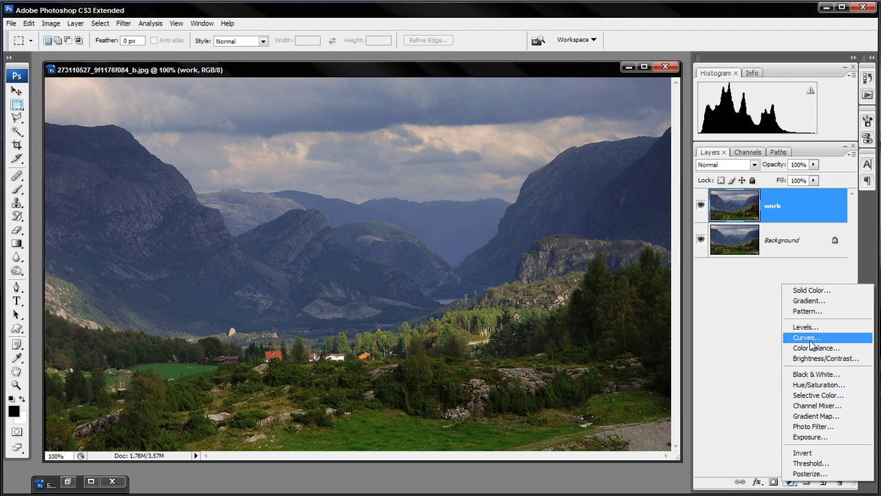
left_click(812, 339)
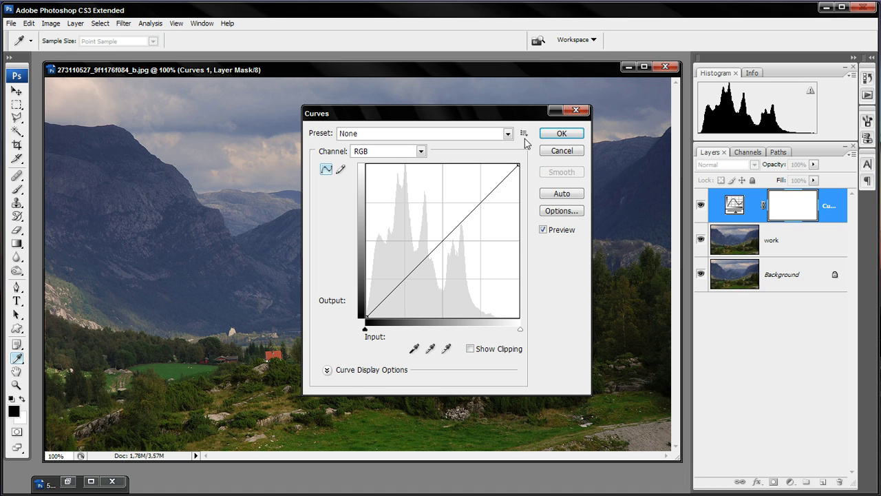
left_click_drag(515, 114, 463, 114)
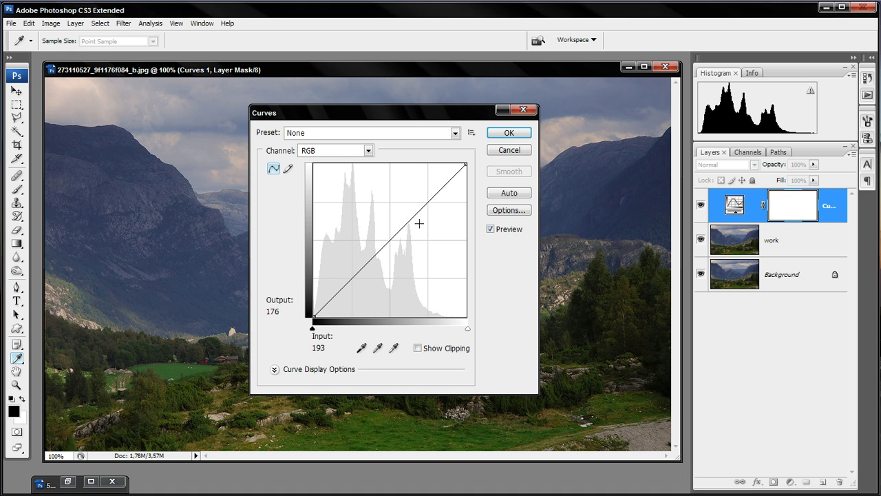
left_click(509, 133)
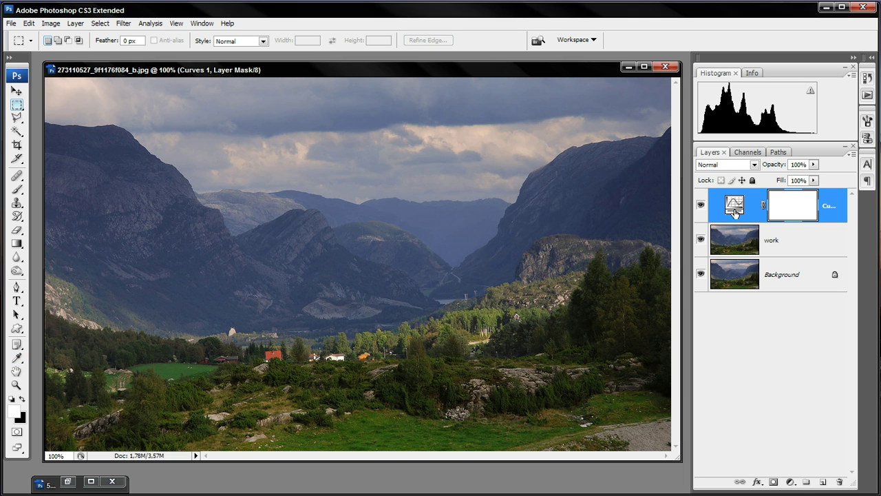
Try Soft Light, Multiply and Overlay on Curves 1, keep Soft Light, and toggle visibility to compare.
left_click(722, 164)
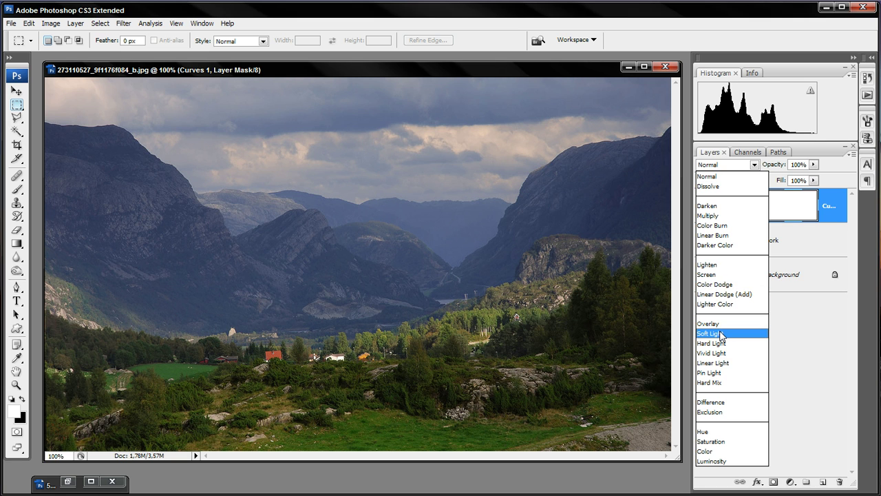
left_click(709, 333)
left_click(722, 164)
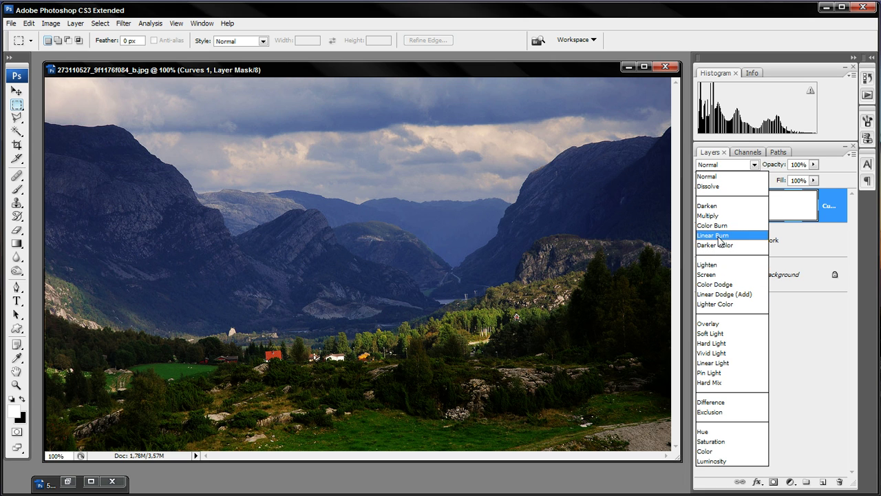
left_click(716, 216)
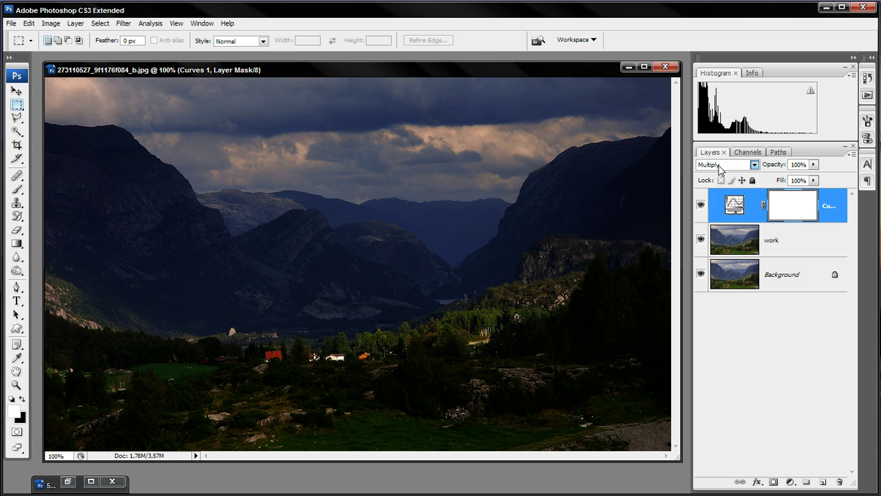
left_click(719, 165)
left_click(718, 324)
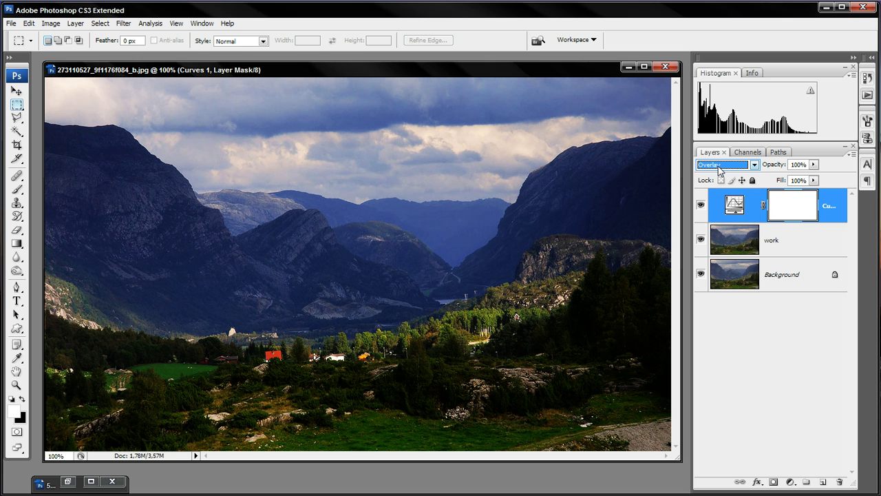
left_click(723, 165)
left_click(716, 333)
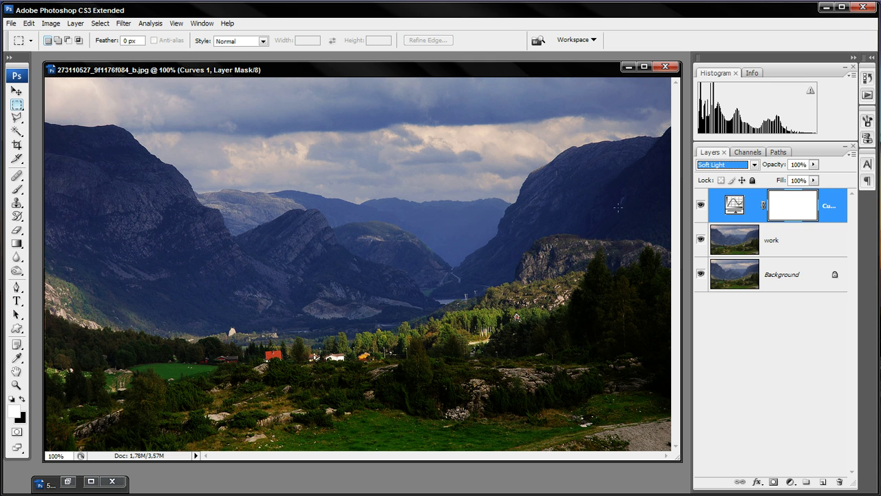
left_click(701, 205)
left_click(701, 205)
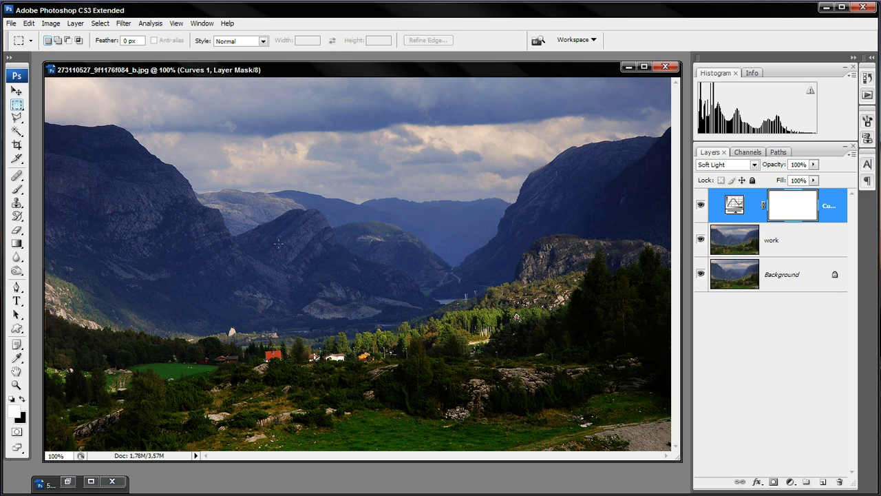
Paint black with a size-100 brush on the Curves 1 mask over the sky and foreground.
left_click(17, 189)
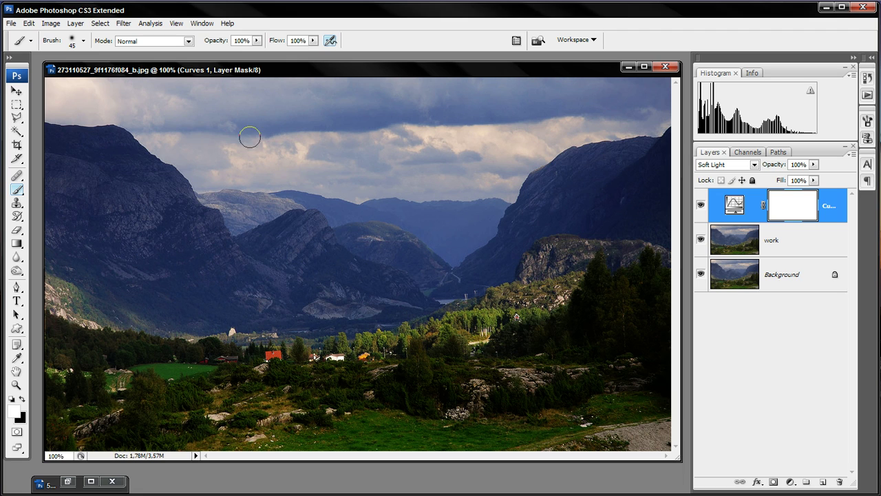
left_click(22, 399)
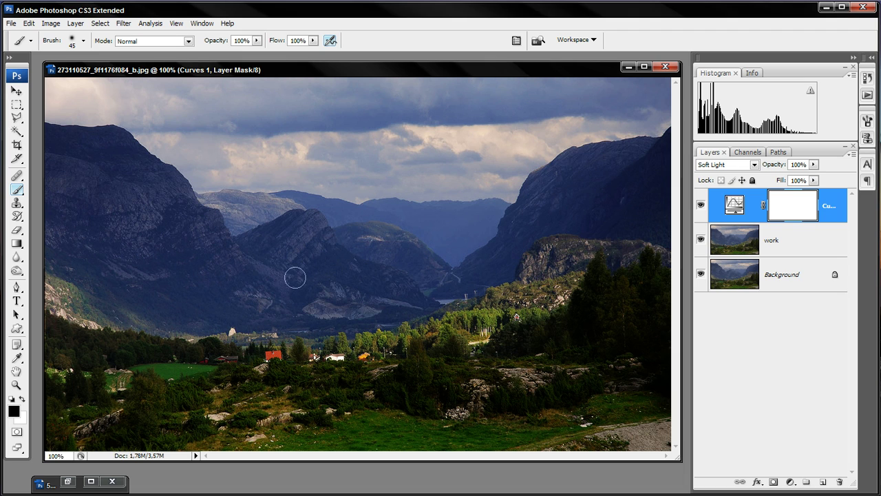
key("bracketright")
key("bracketright")
key("bracketright")
key("bracketright")
key("bracketright")
key("bracketright")
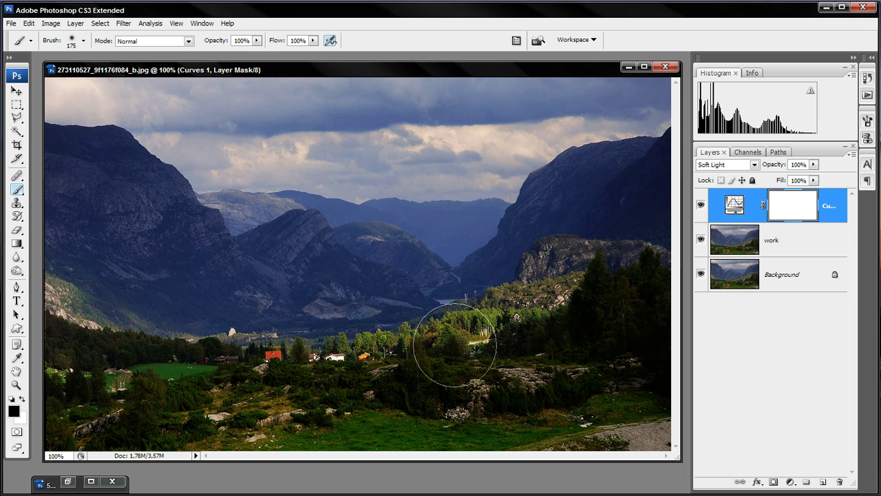
key("bracketleft")
key("bracketleft")
key("bracketleft")
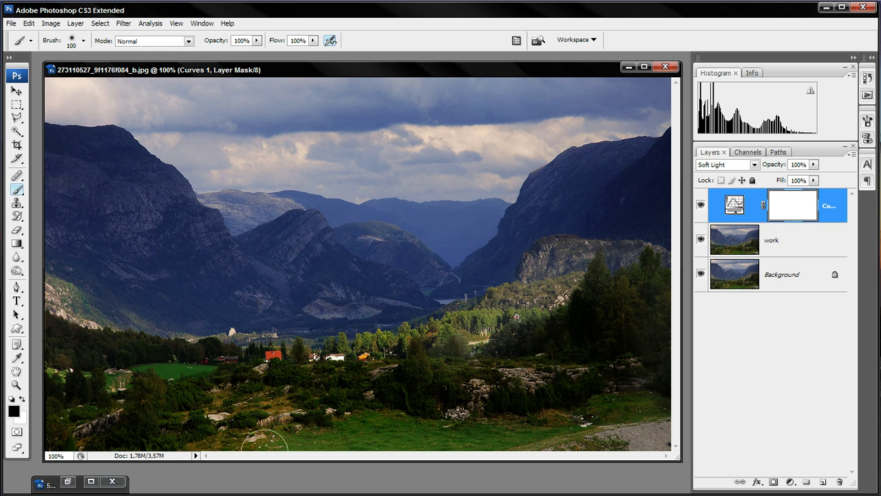
mouse_move(64, 376)
left_mouse_down()
mouse_move(357, 360)
mouse_move(625, 272)
mouse_move(646, 285)
left_mouse_up()
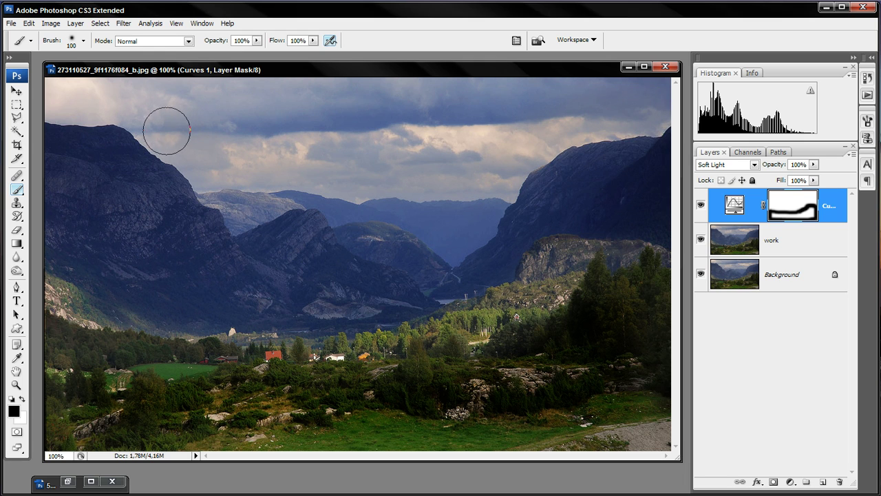
mouse_move(136, 107)
left_mouse_down()
mouse_move(79, 88)
mouse_move(650, 156)
left_mouse_up()
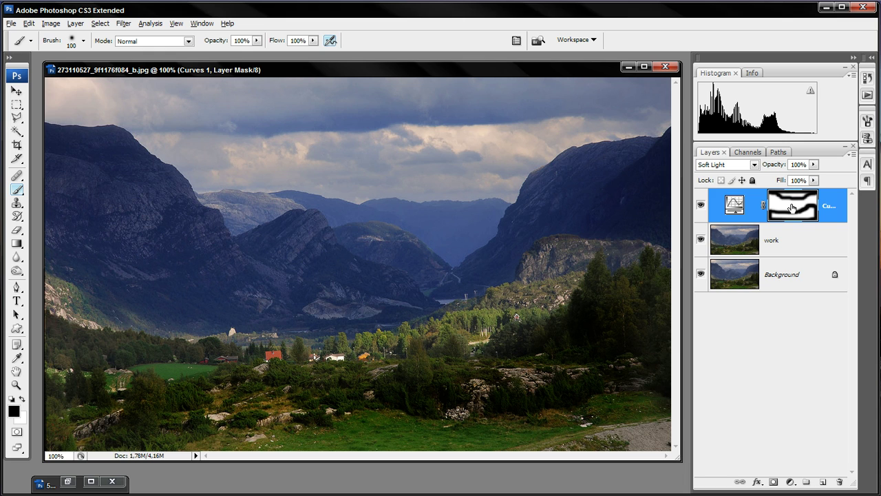
View the Curves 1 mask alone and blacken its top and bottom, leaving a white valley band.
left_click(792, 208, "alt")
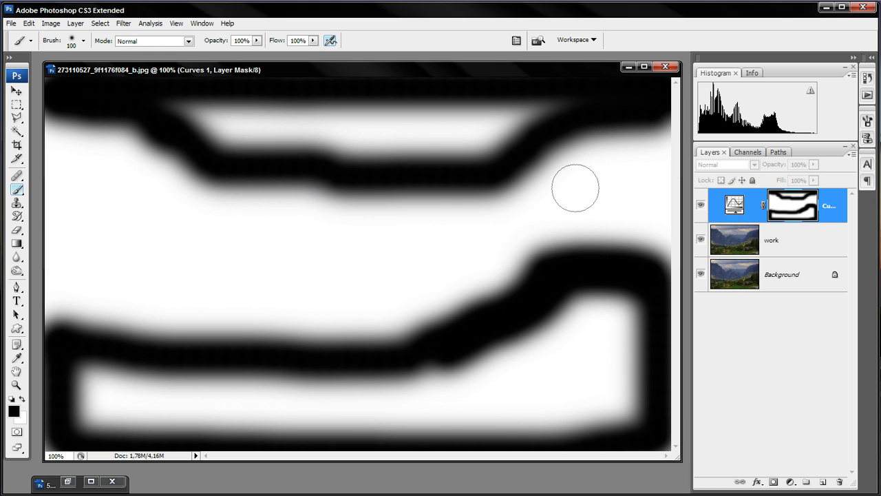
mouse_move(649, 429)
left_mouse_down()
mouse_move(259, 456)
mouse_move(76, 448)
mouse_move(63, 374)
mouse_move(276, 374)
mouse_move(525, 354)
mouse_move(579, 319)
mouse_move(634, 374)
mouse_move(399, 425)
mouse_move(93, 413)
mouse_move(602, 395)
mouse_move(545, 374)
mouse_move(516, 375)
left_mouse_up()
mouse_move(530, 110)
left_mouse_down()
mouse_move(508, 133)
mouse_move(409, 144)
mouse_move(230, 138)
mouse_move(195, 107)
mouse_move(364, 112)
mouse_move(571, 94)
left_mouse_up()
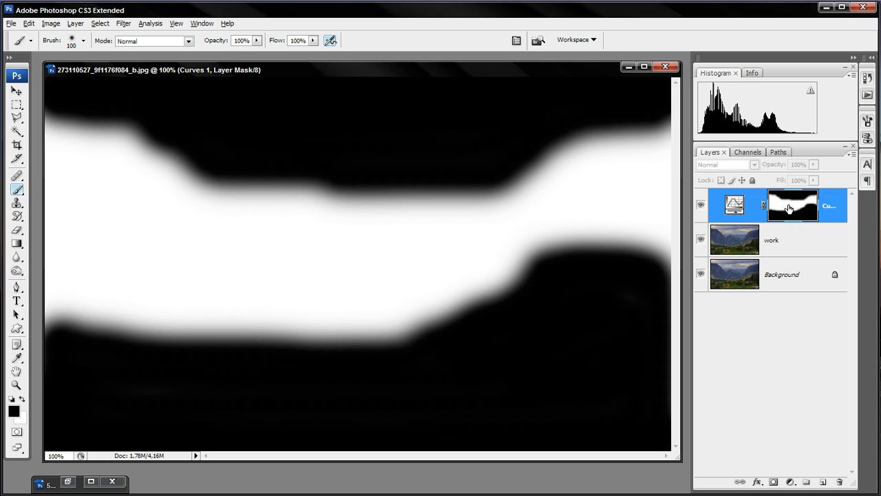
Return to the photo view and toggle Curves 1 on and off to compare before and after.
left_click(794, 211, "alt")
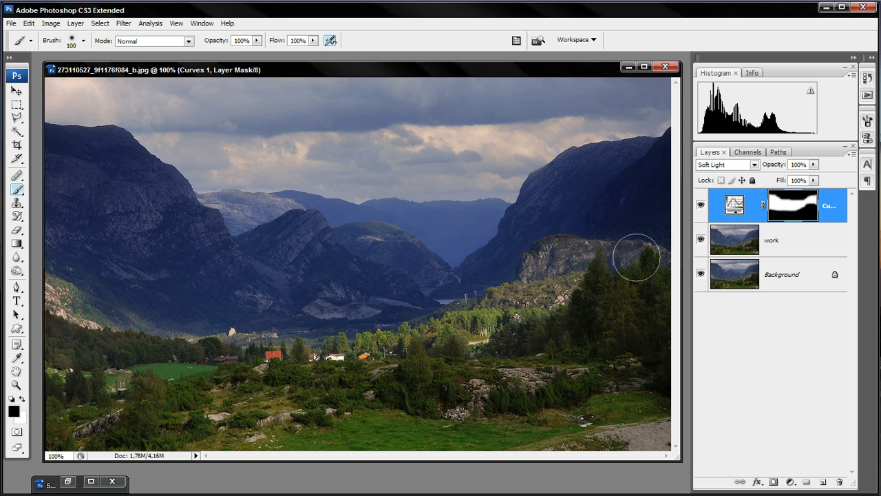
left_click(702, 208)
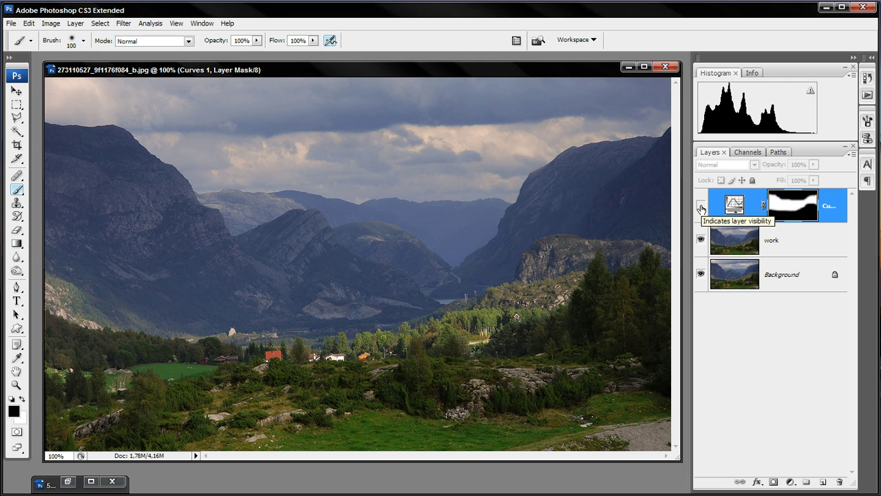
left_click(702, 208)
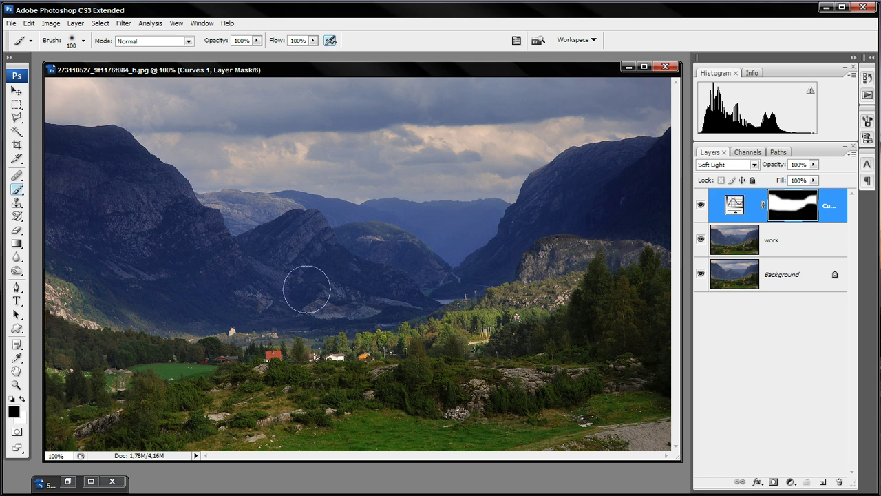
left_click(700, 205)
Restore the coastal photo's window, move it up and left, and enlarge it.
left_click(67, 483)
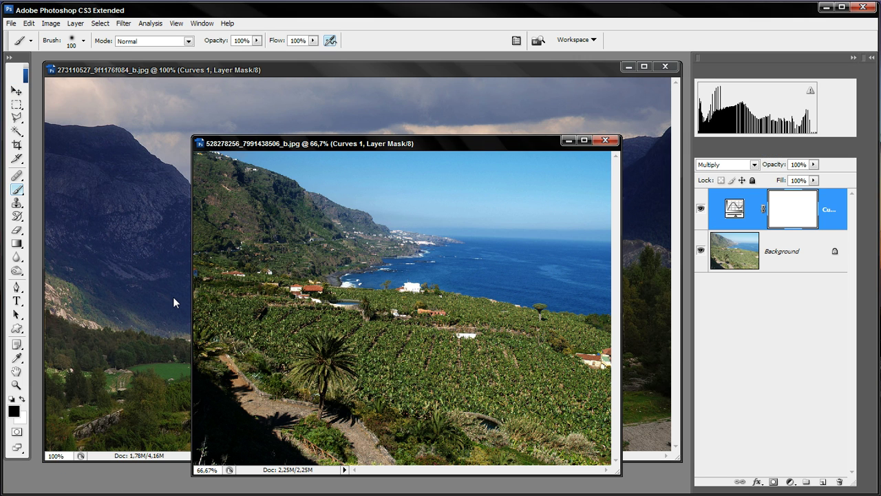
left_click_drag(372, 149, 335, 90)
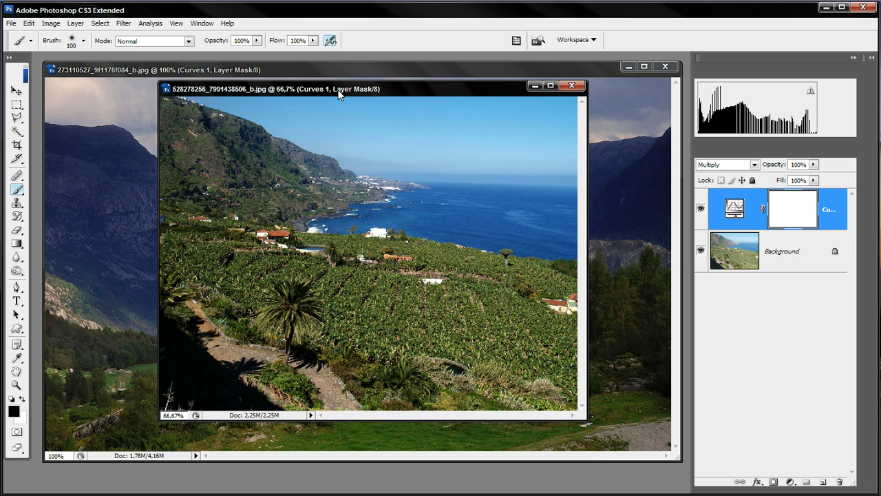
left_click_drag(583, 415, 642, 454)
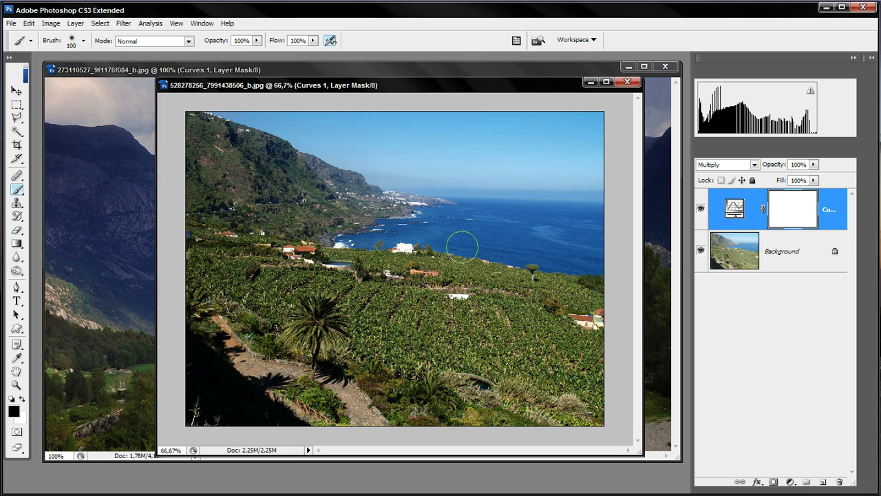
left_click_drag(441, 82, 411, 77)
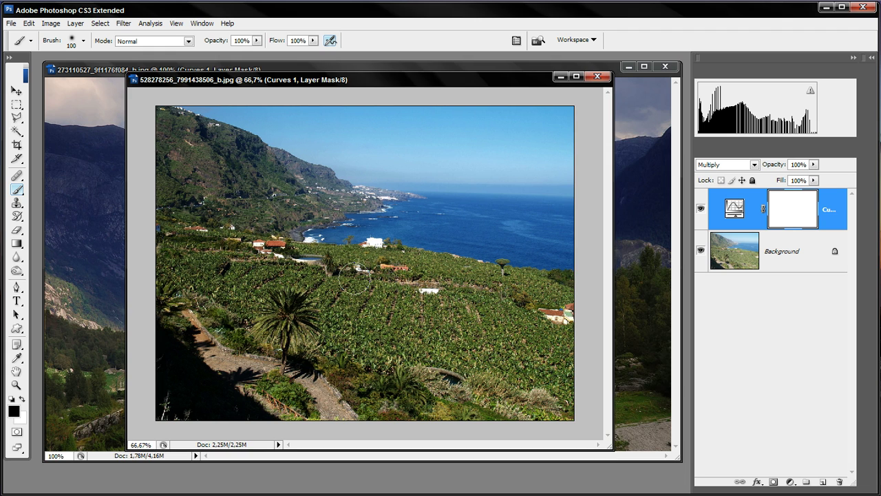
Try Overlay and Soft Light on the coastal Curves 1, settle on Multiply, then toggle it to compare.
left_click(755, 165)
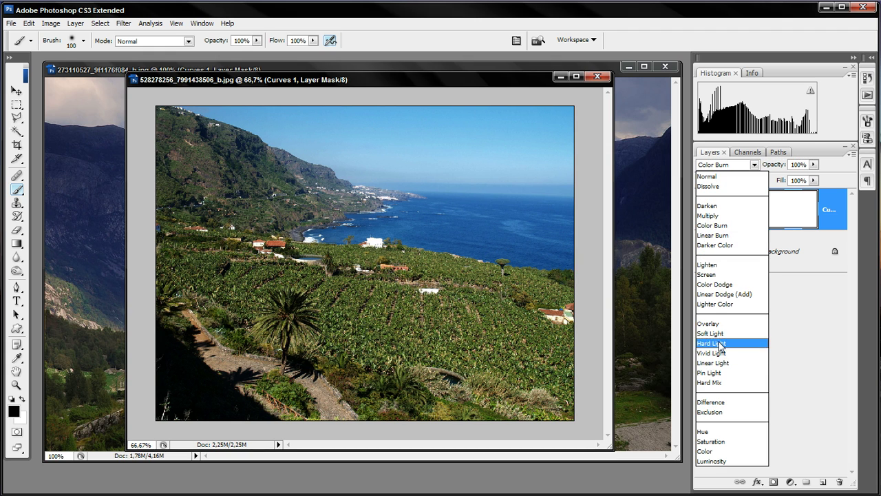
left_click(713, 327)
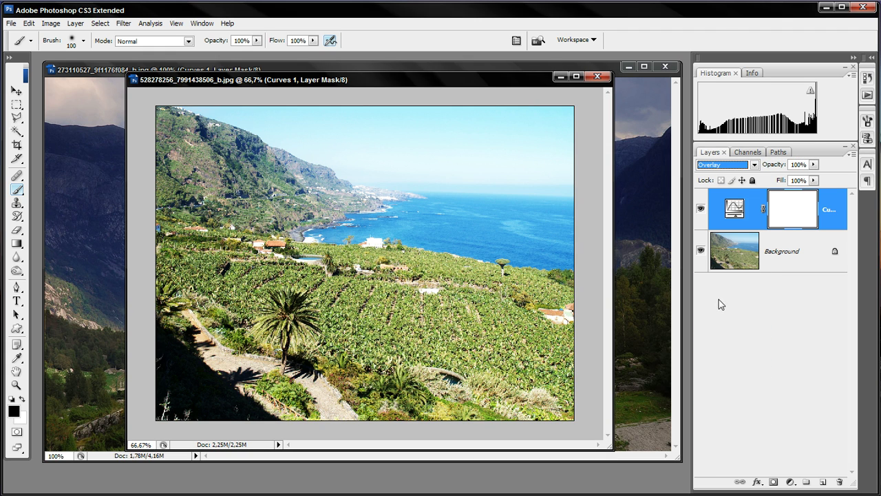
left_click(722, 165)
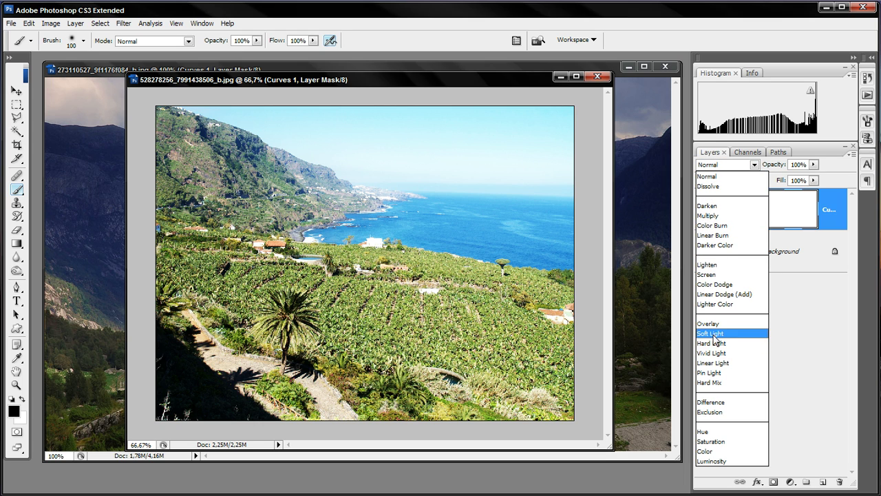
left_click(717, 335)
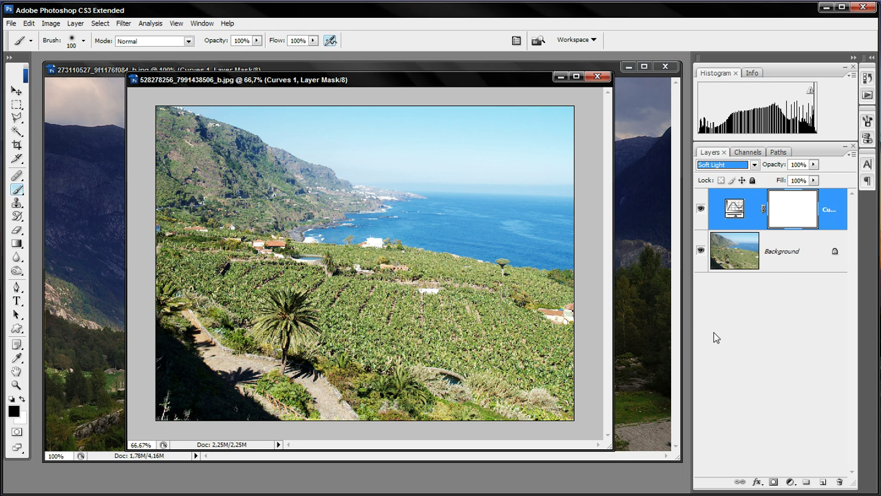
left_click(710, 170)
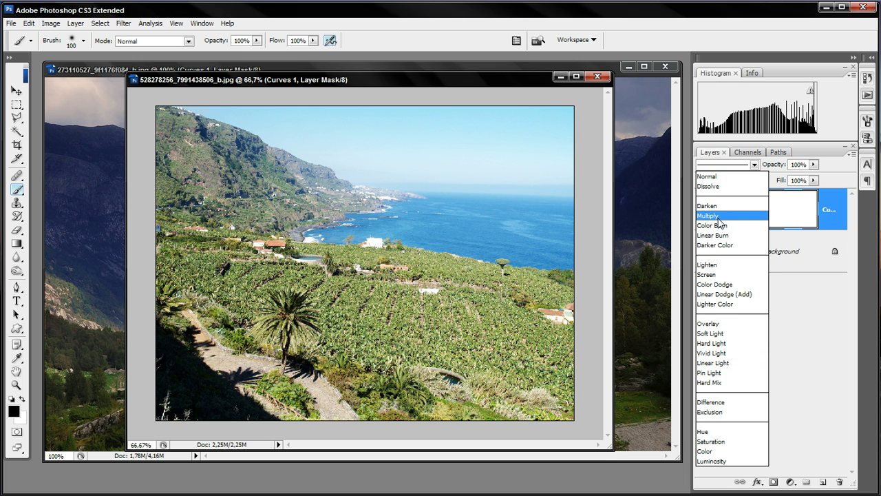
left_click(719, 217)
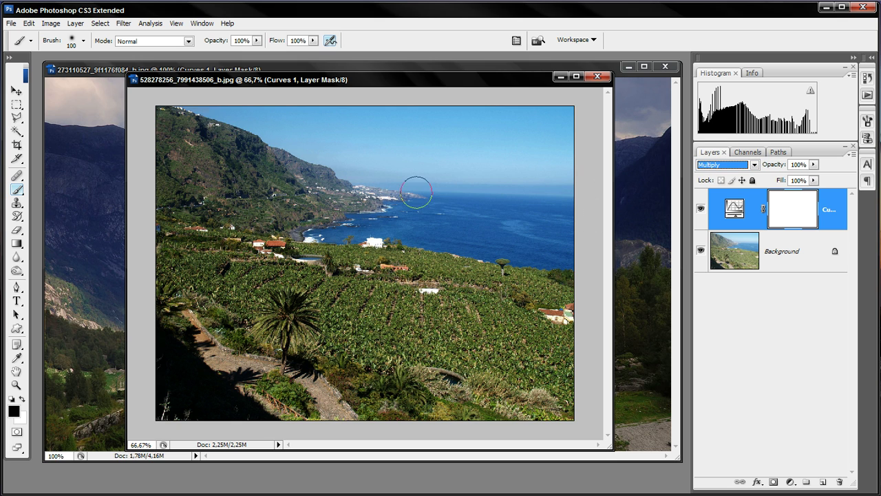
left_click(701, 209)
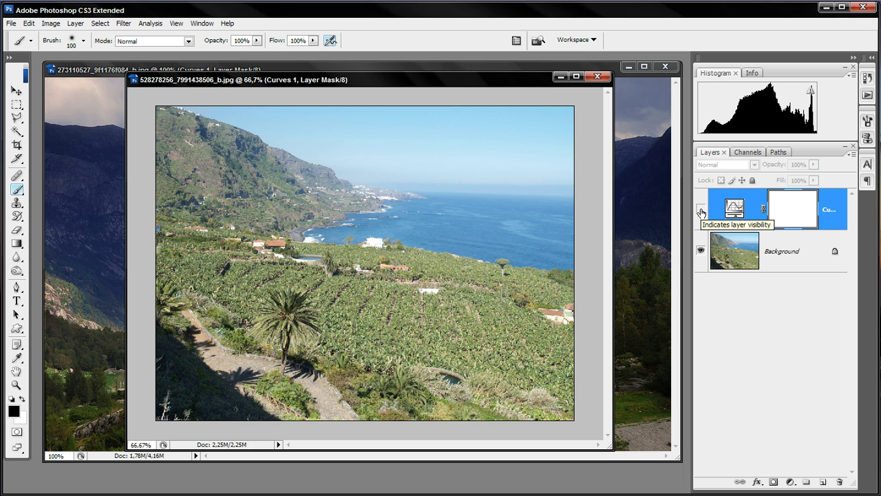
left_click(701, 211)
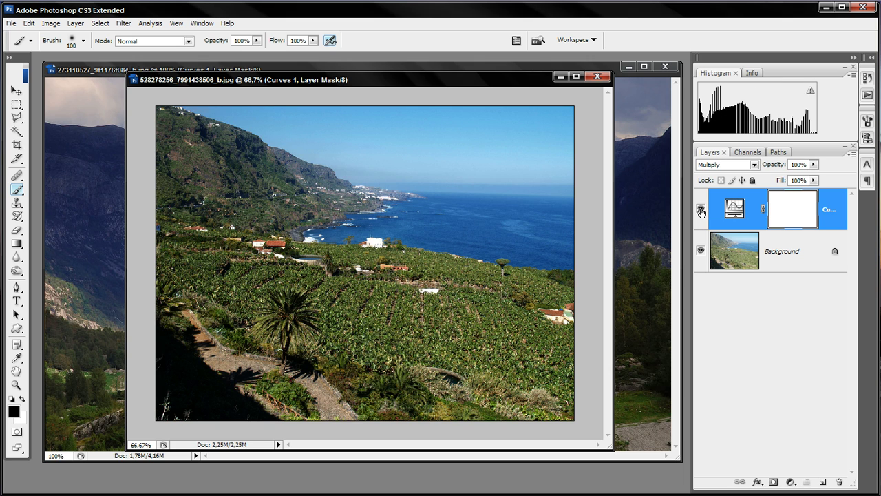